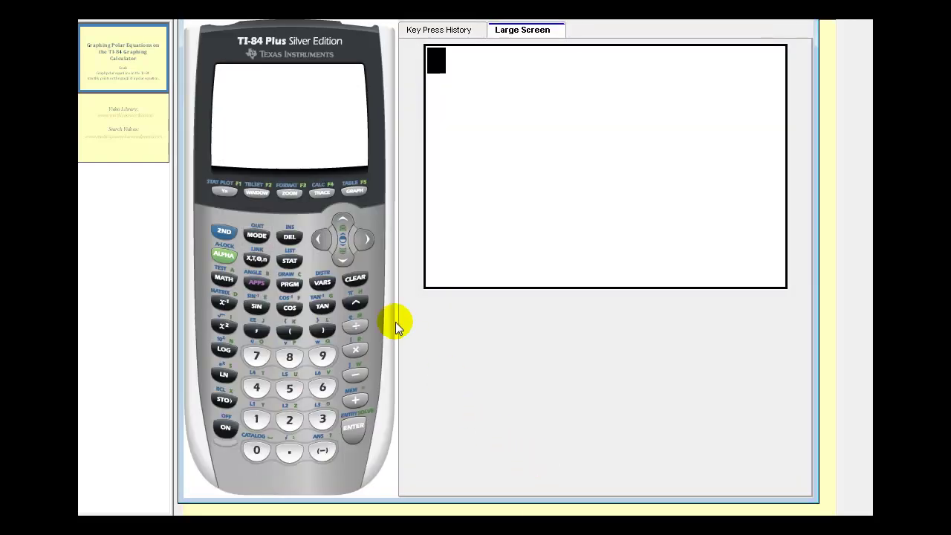
Step: Switch the calculator mode from RADIAN to DEGREE and from FUNC to POL graphing
click(256, 235)
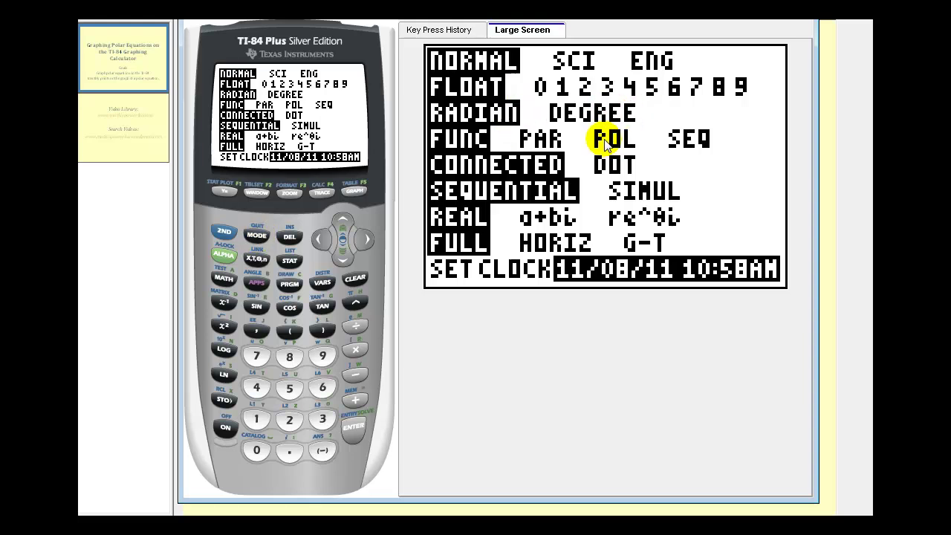
click(343, 260)
click(343, 260)
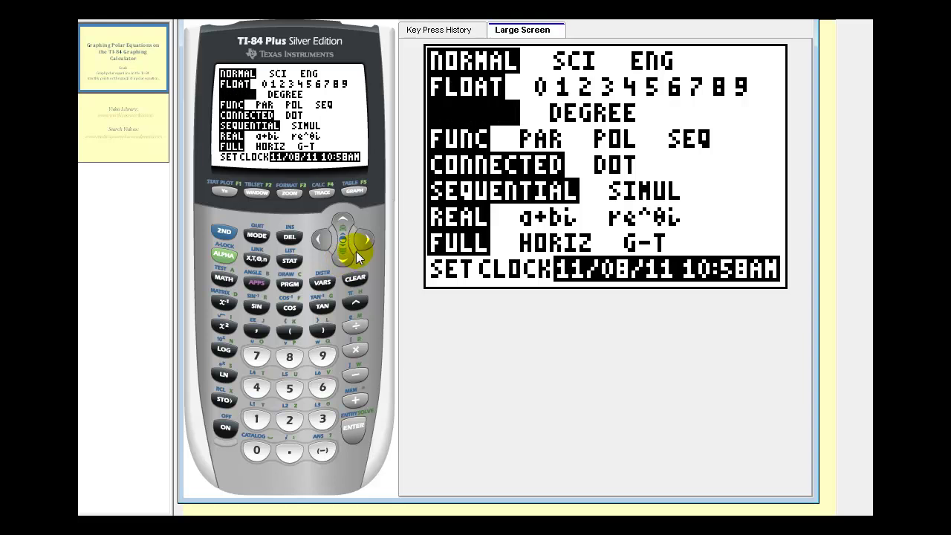
click(365, 238)
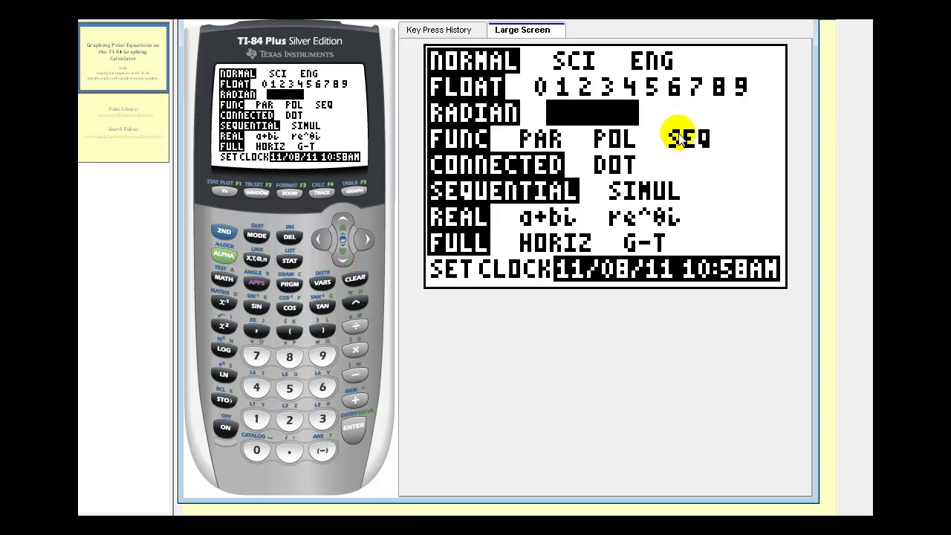
click(345, 427)
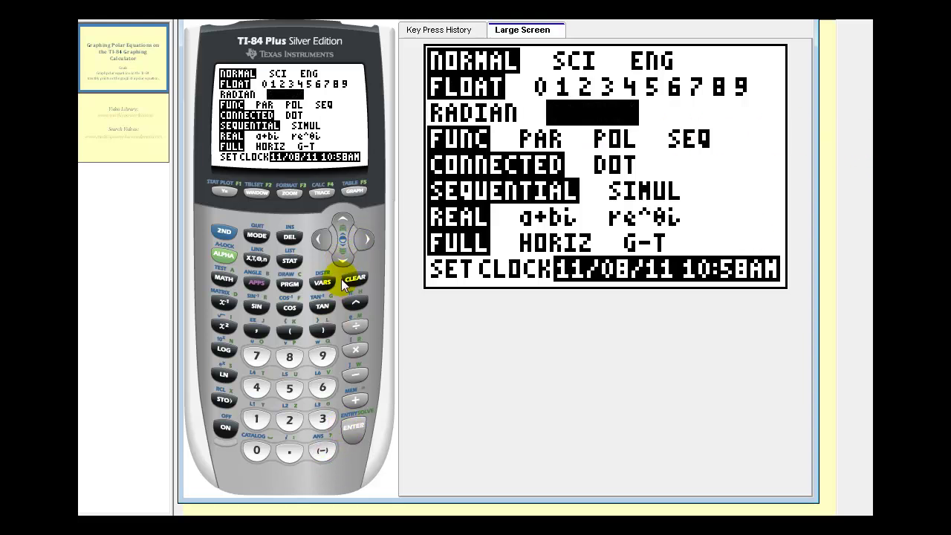
click(341, 260)
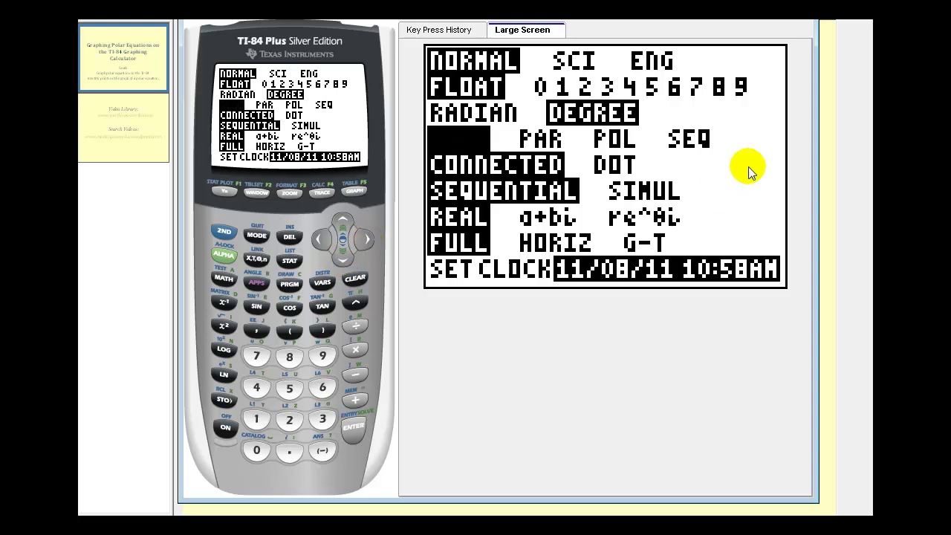
click(368, 233)
click(369, 232)
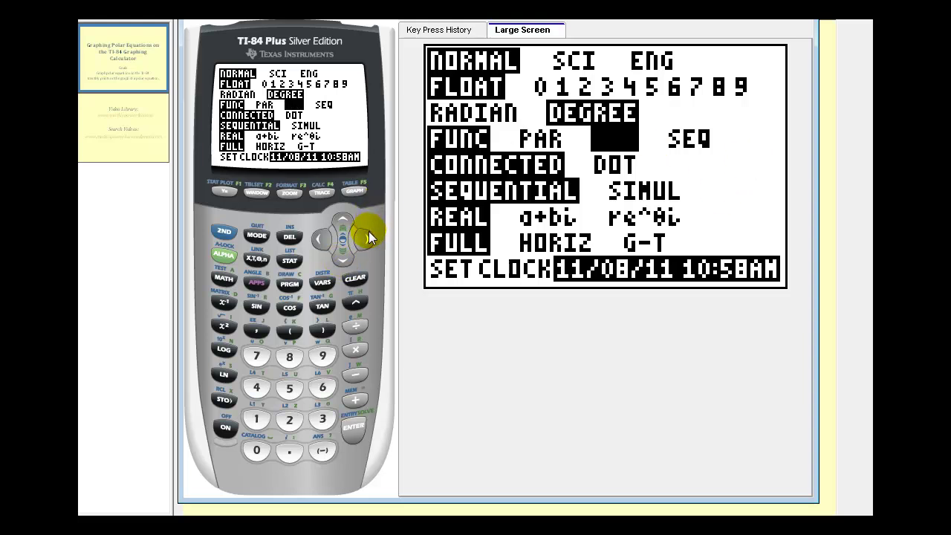
click(355, 425)
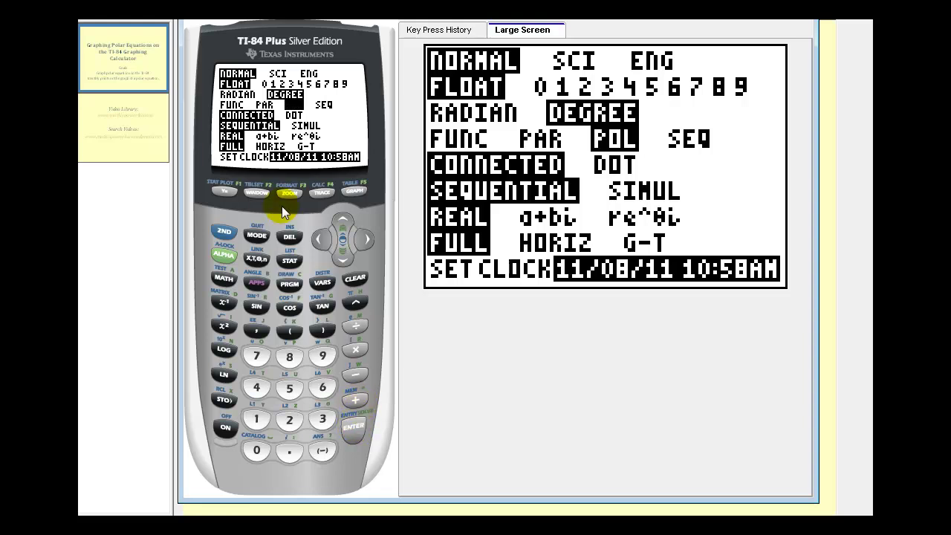
Step: In the WINDOW settings, set θstep to 5 and the x-range from -6 to 6
click(259, 193)
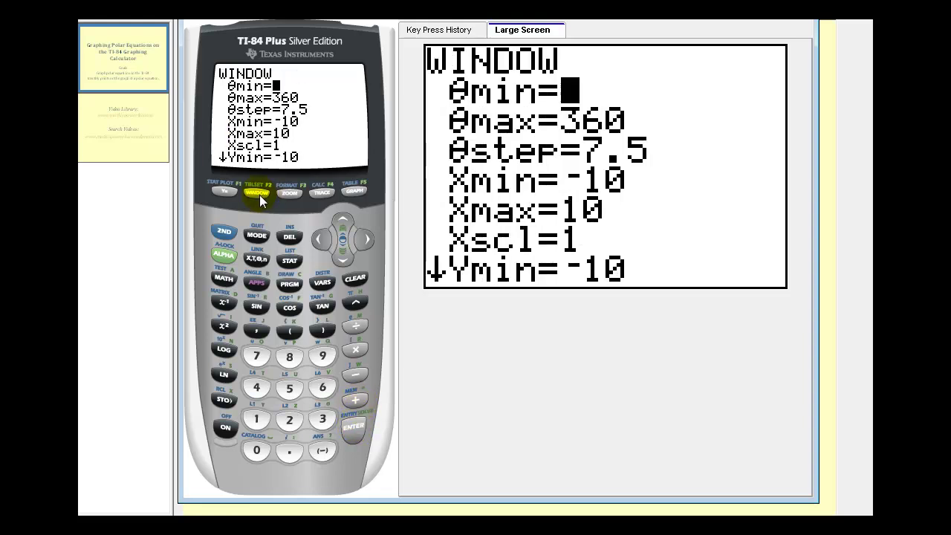
click(342, 256)
click(292, 386)
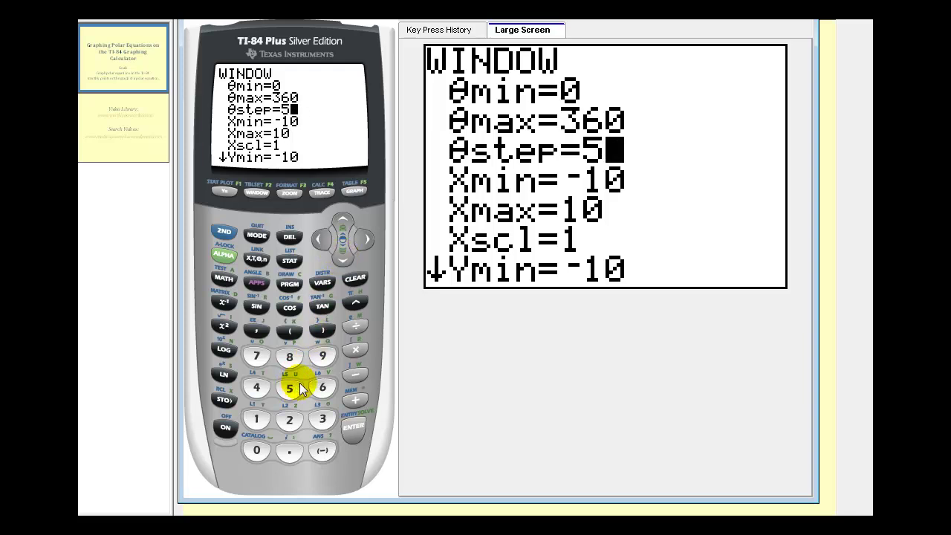
click(349, 429)
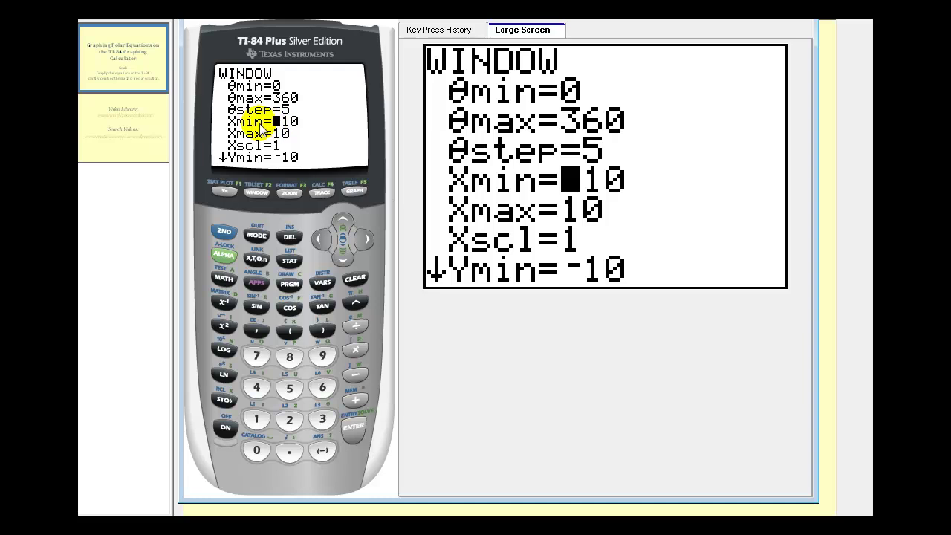
click(320, 448)
click(322, 387)
click(345, 432)
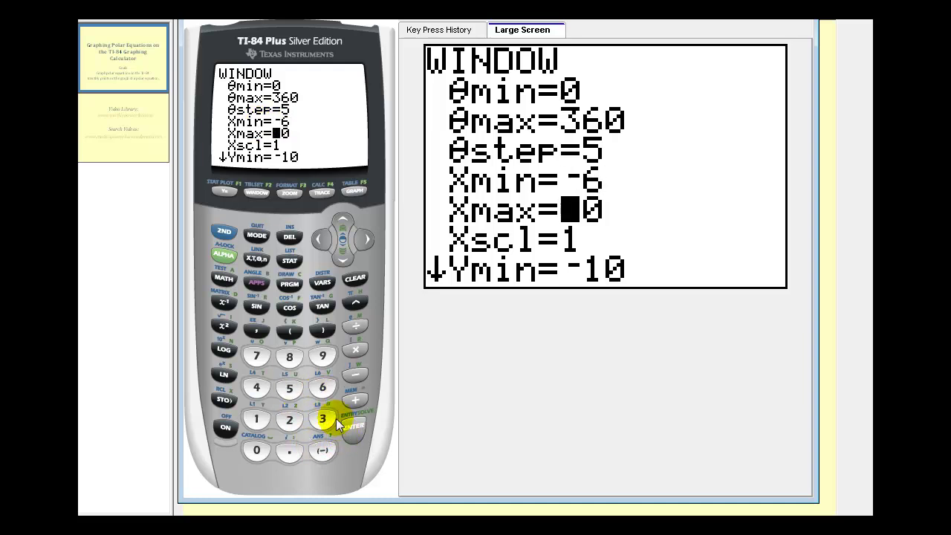
click(328, 390)
Step: Keep Xscl at 1 and set the y-range from Ymin -4 to Ymax 4
click(343, 260)
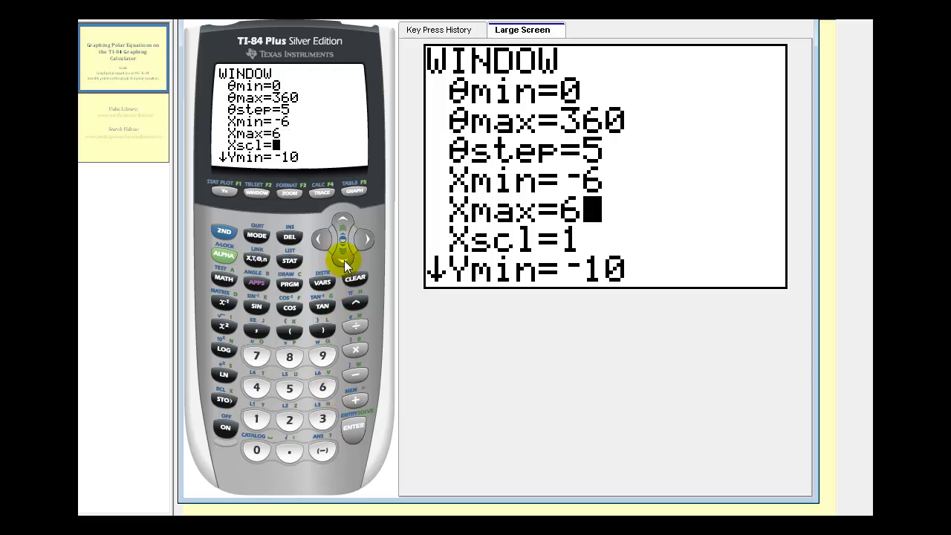
click(258, 386)
click(346, 424)
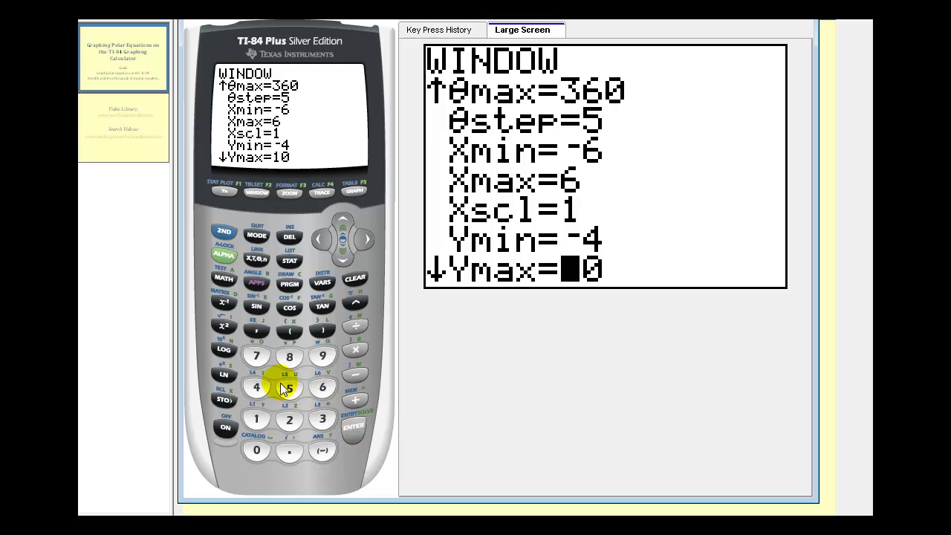
click(259, 387)
click(357, 427)
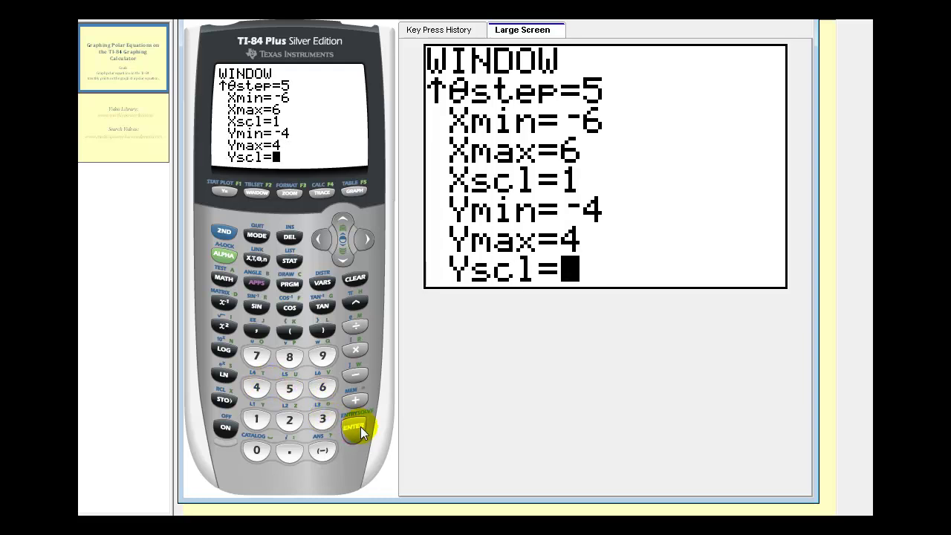
Step: In TBLSET, set TblStart to 0 and ΔTbl to 5
click(253, 191)
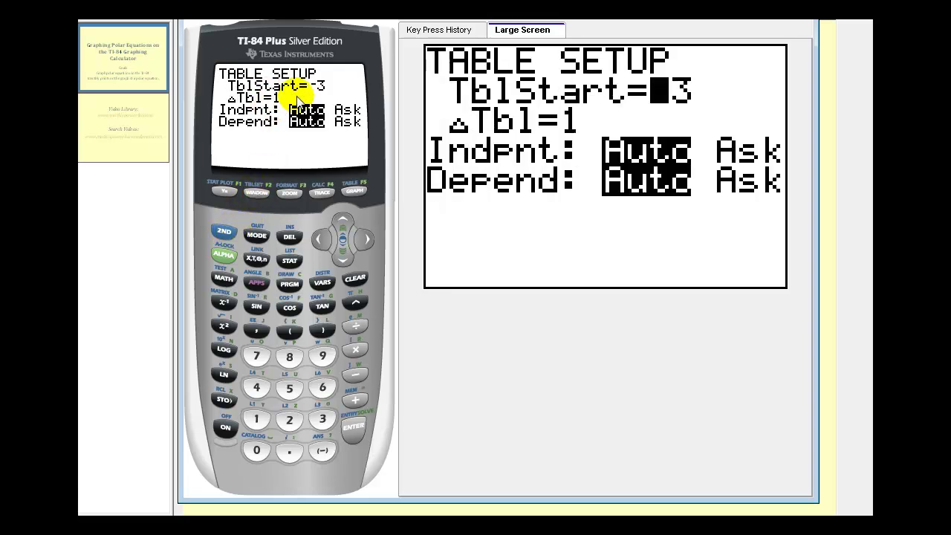
click(257, 450)
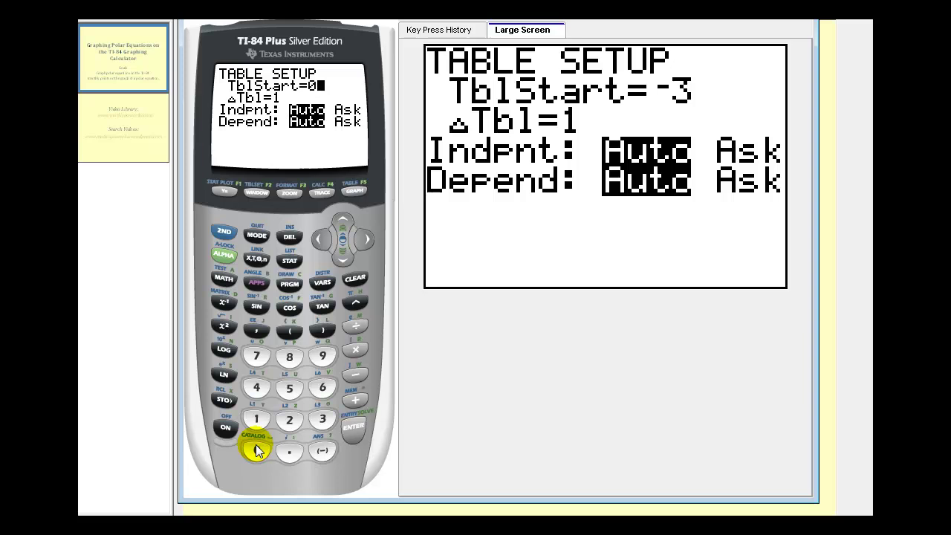
click(351, 437)
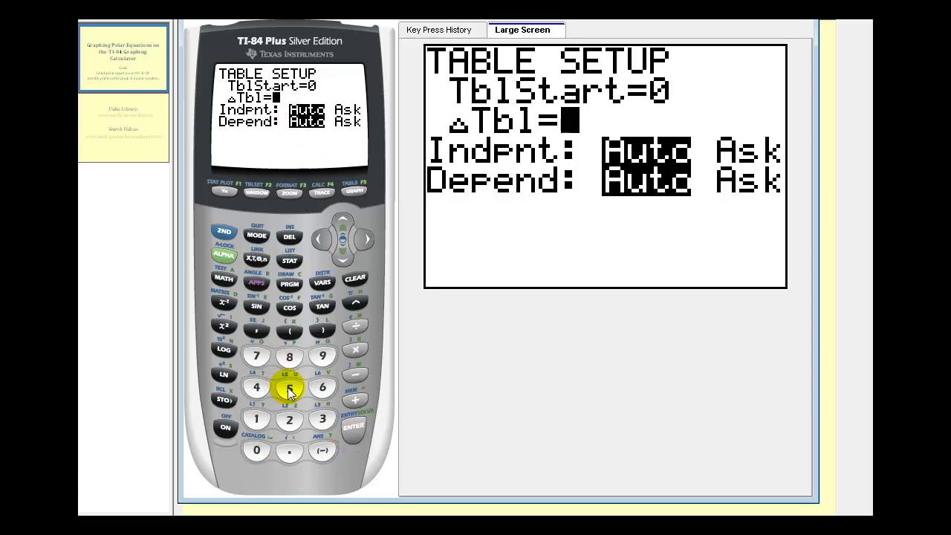
click(348, 432)
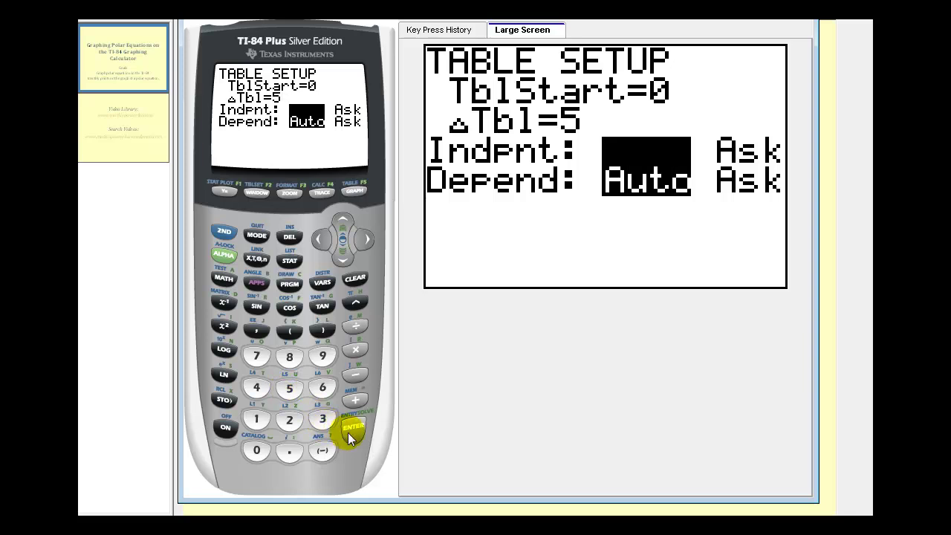
click(232, 227)
Step: Select PolarGC and LabelOn in the FORMAT settings, then bring up the empty r1–r6 editor
click(285, 192)
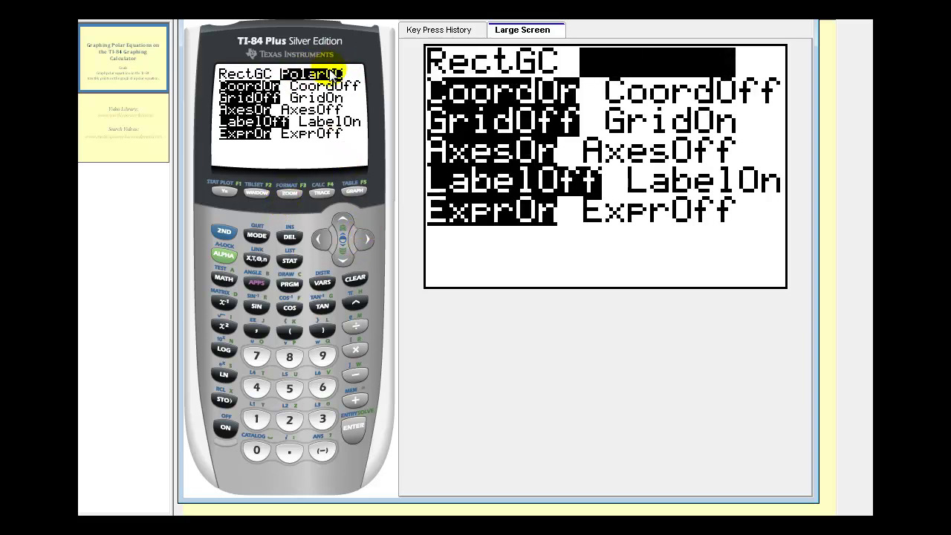
click(344, 428)
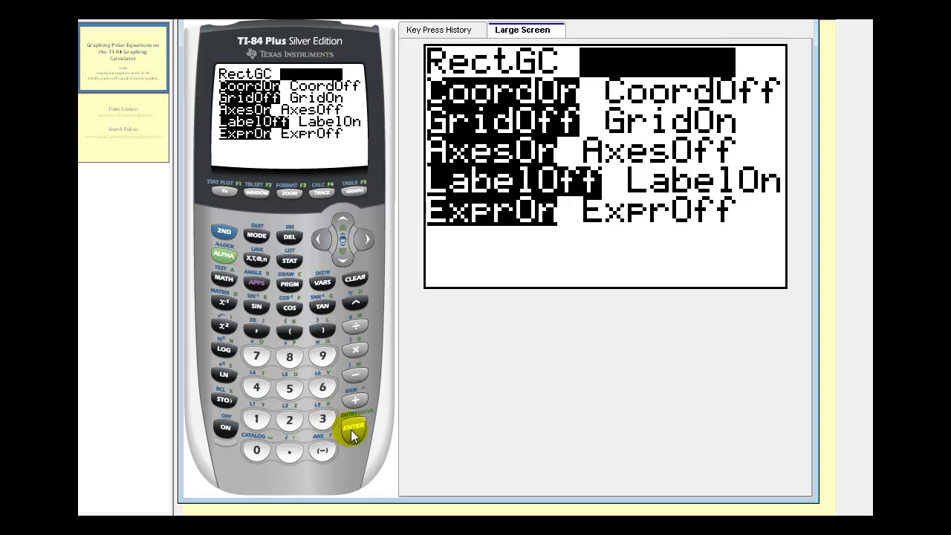
click(351, 429)
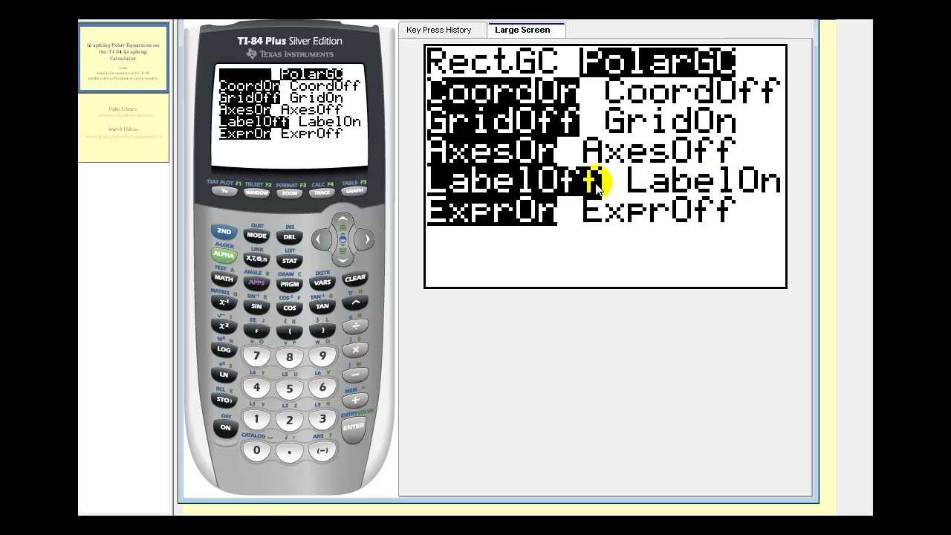
click(341, 258)
click(341, 258)
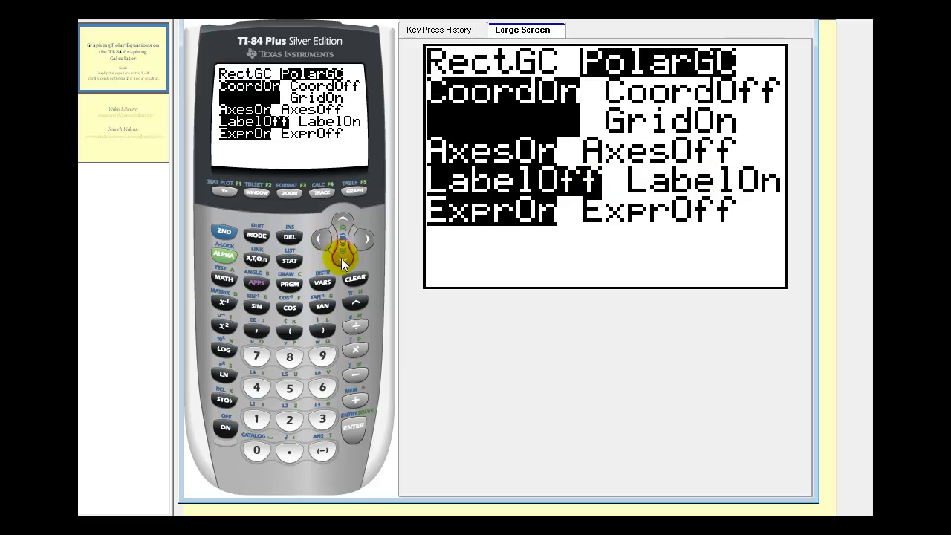
click(341, 258)
click(341, 258)
click(363, 242)
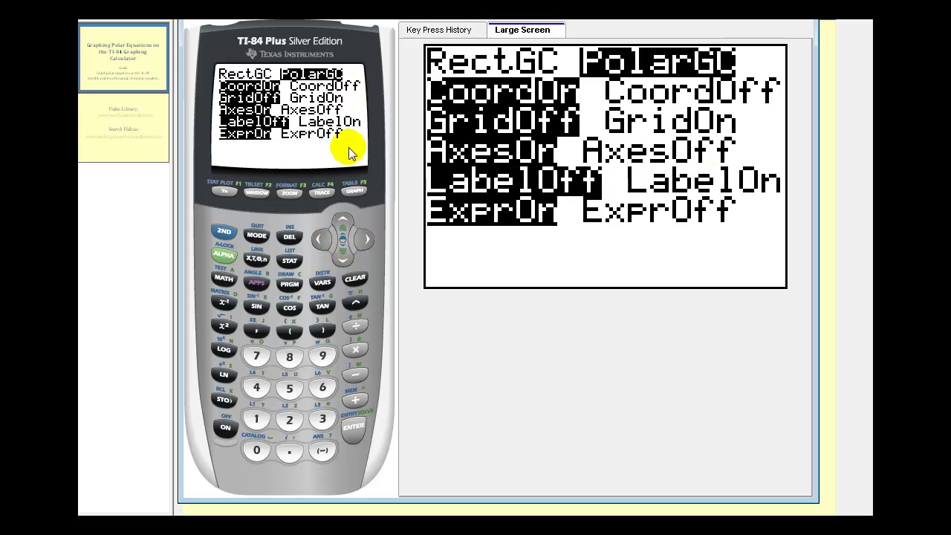
click(352, 428)
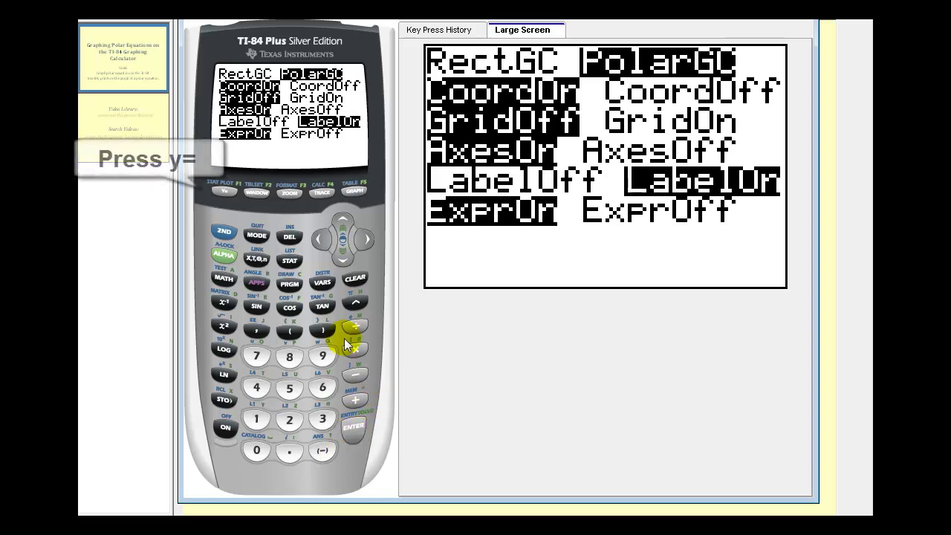
click(223, 191)
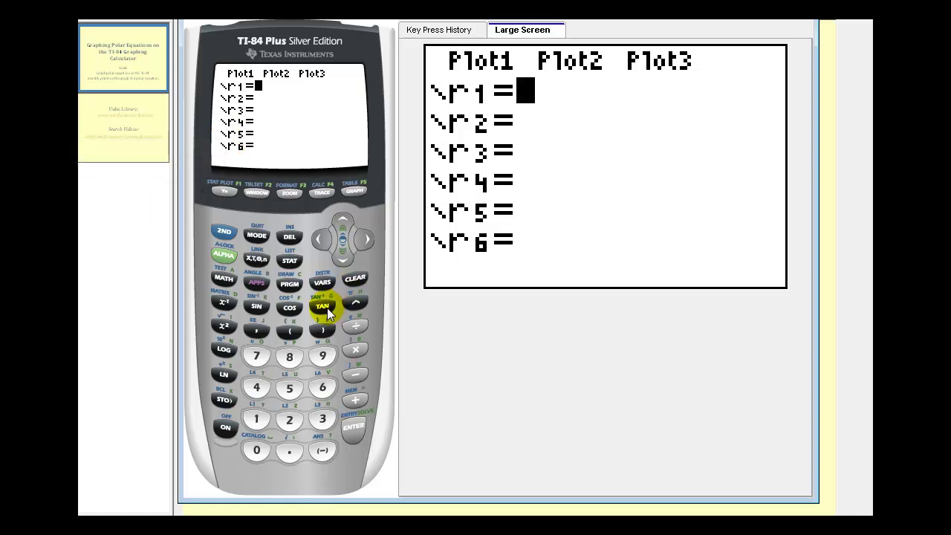
Step: Enter 4sin(3θ) on the r1 line of the polar equation editor
click(256, 387)
click(255, 308)
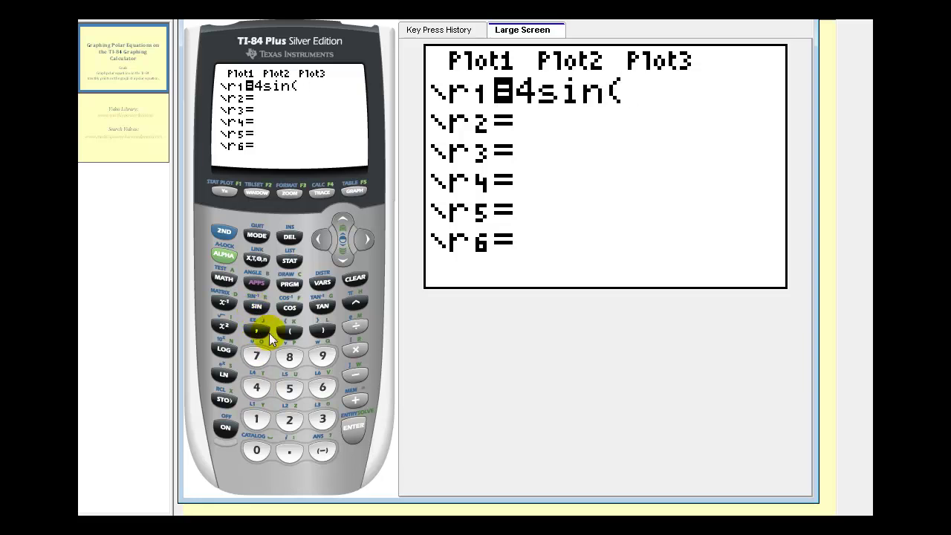
click(316, 419)
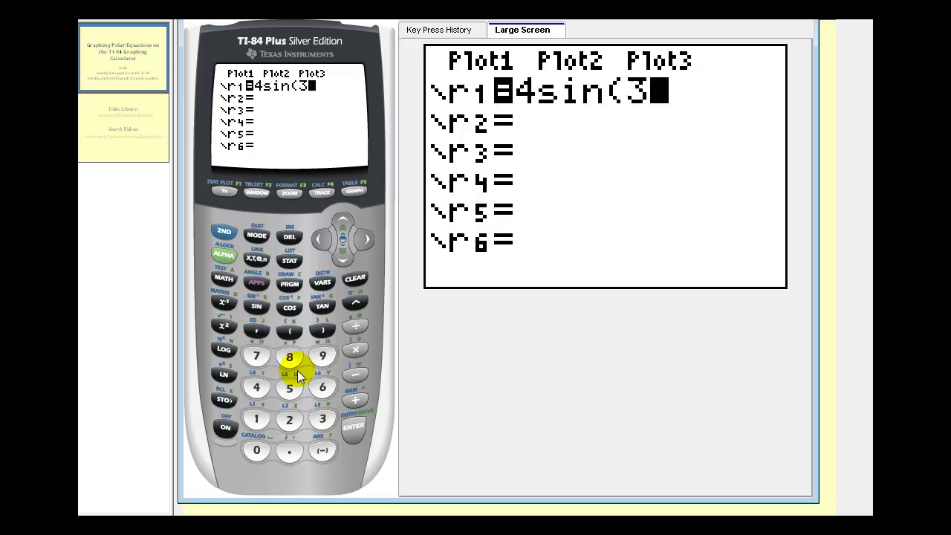
click(258, 259)
click(317, 330)
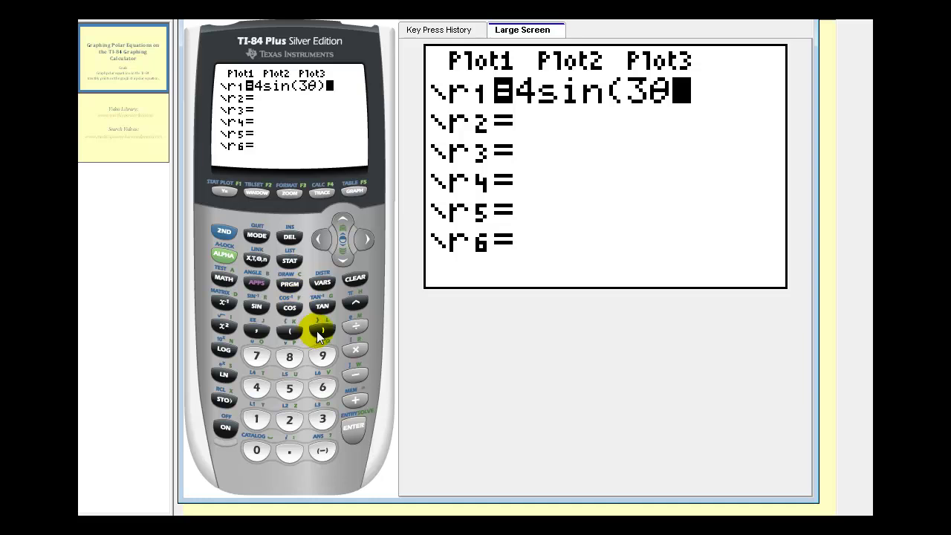
Step: Graph r1 = 4sin(3θ) and apply ZSquare so the three petals keep true proportions
click(356, 192)
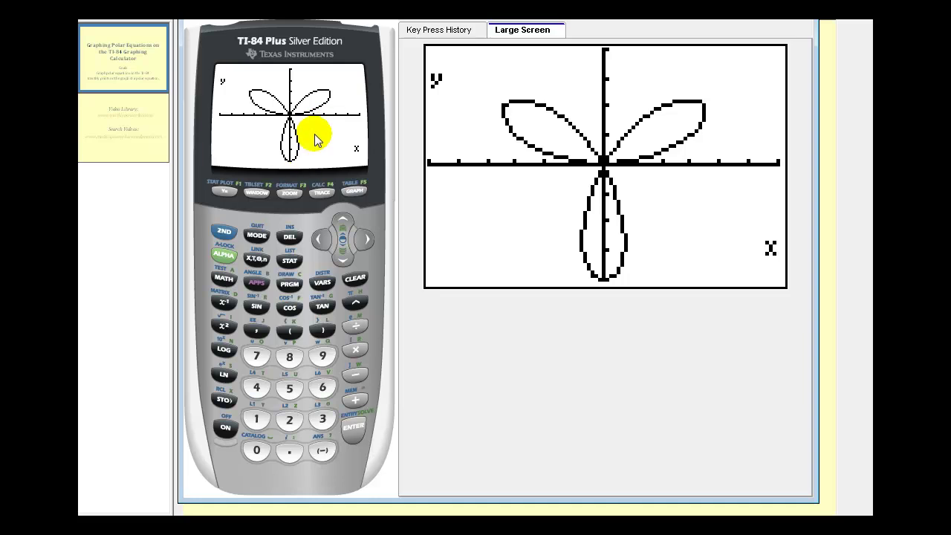
click(290, 193)
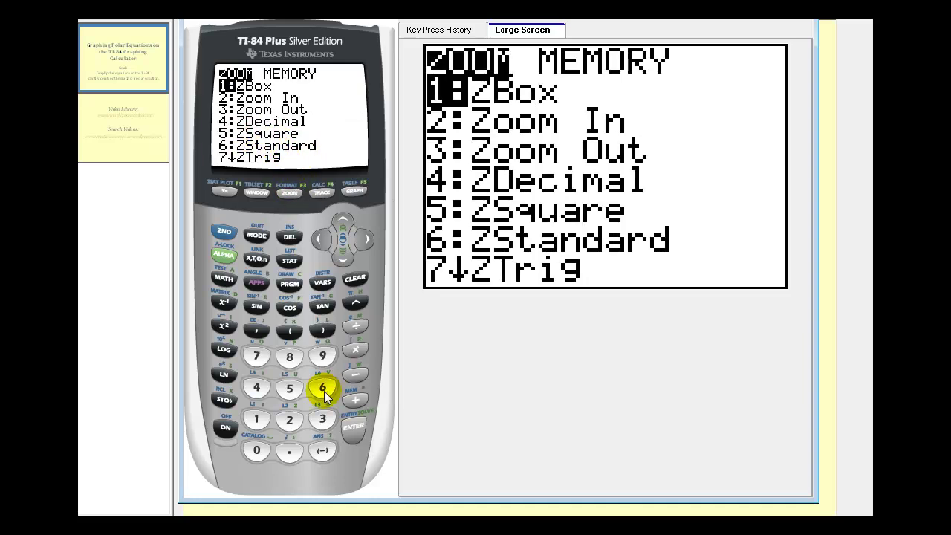
click(289, 388)
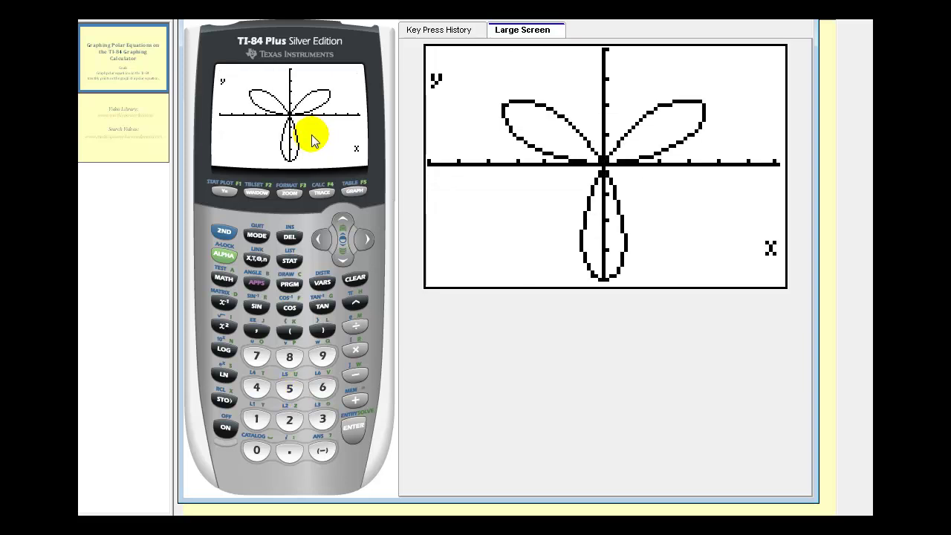
Step: Trace r1 from θ=0 in steps of 5 up to the petal tip at θ=30, R=4
click(321, 193)
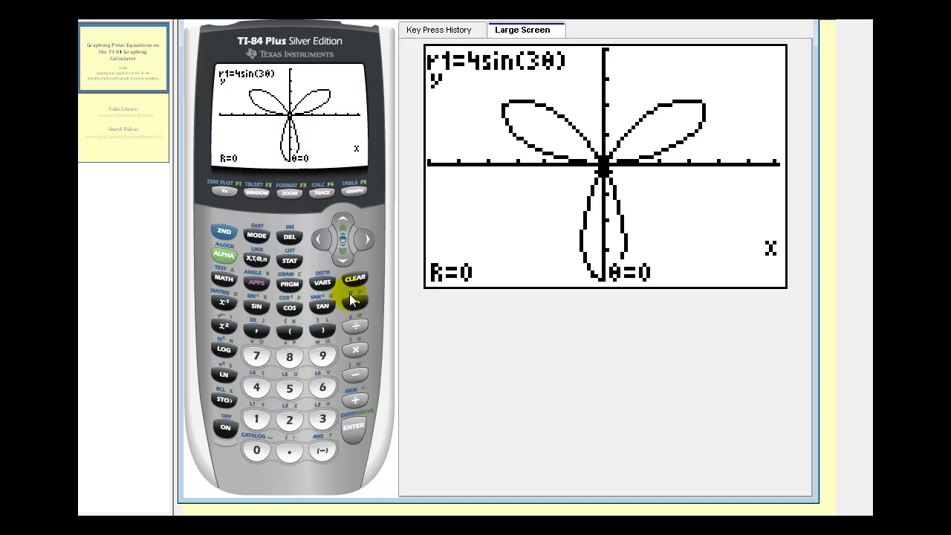
click(364, 239)
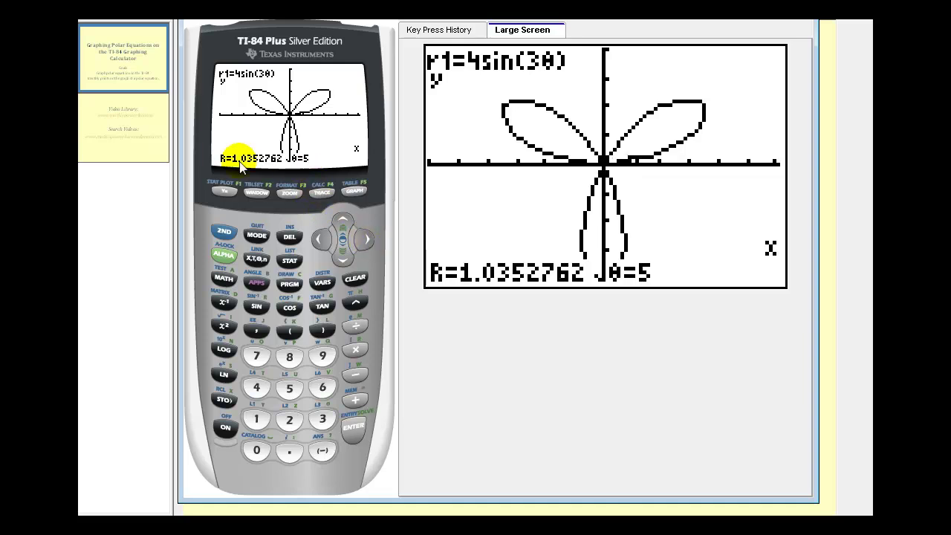
click(363, 240)
click(364, 240)
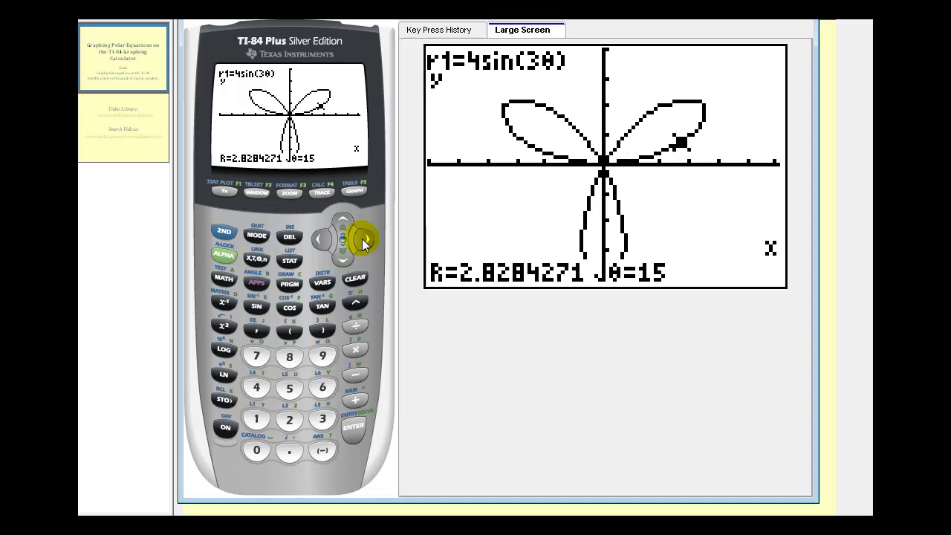
click(364, 240)
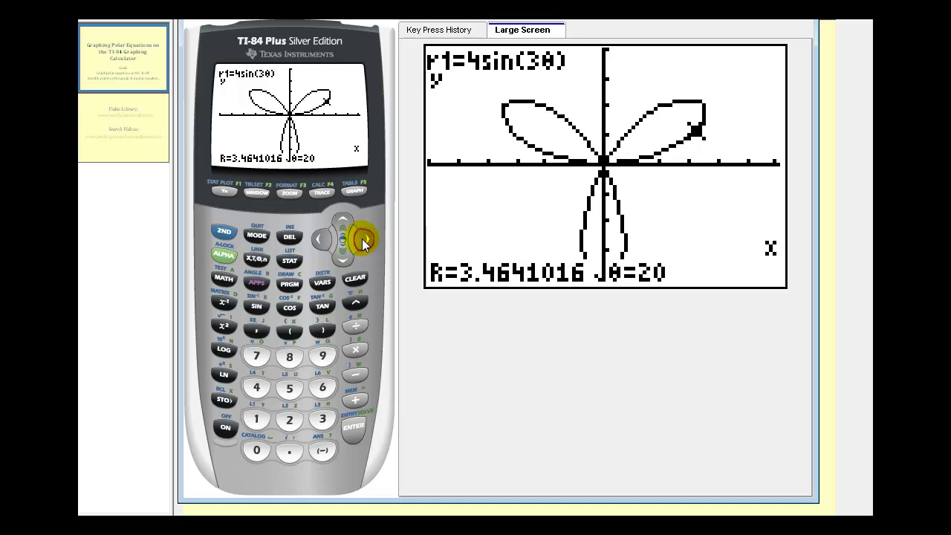
click(364, 240)
click(363, 240)
Step: Continue tracing through the pole at θ=60 into negative R, stopping at θ=75
click(363, 240)
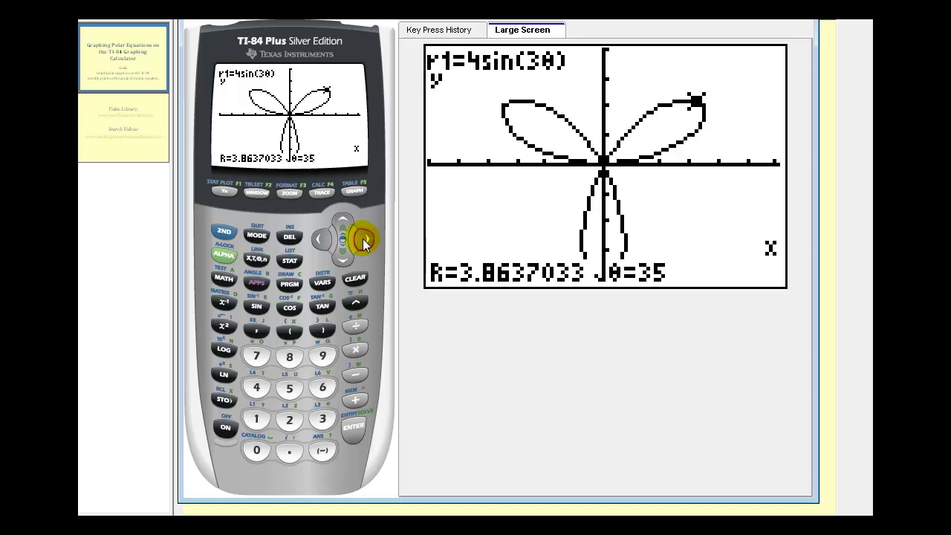
click(363, 239)
click(363, 240)
click(363, 240)
click(363, 240)
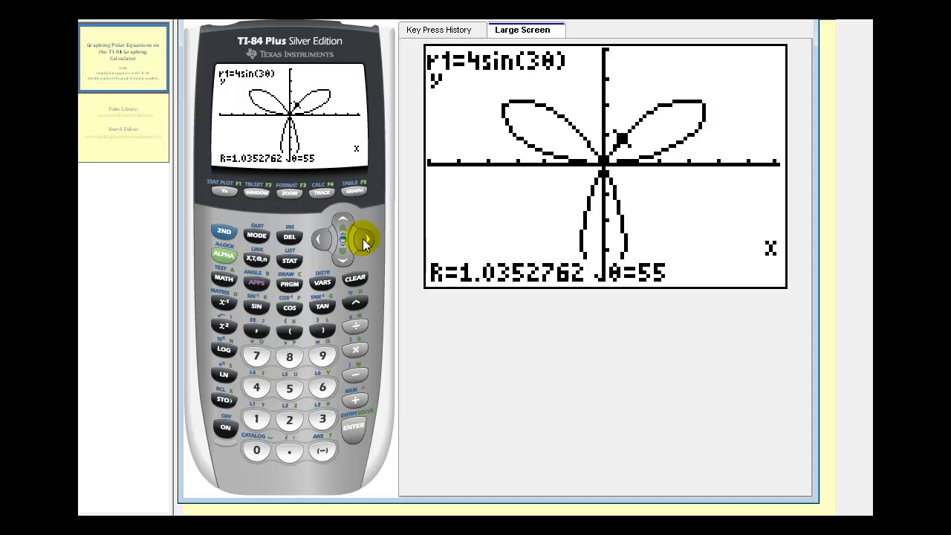
click(363, 240)
click(363, 240)
click(363, 240)
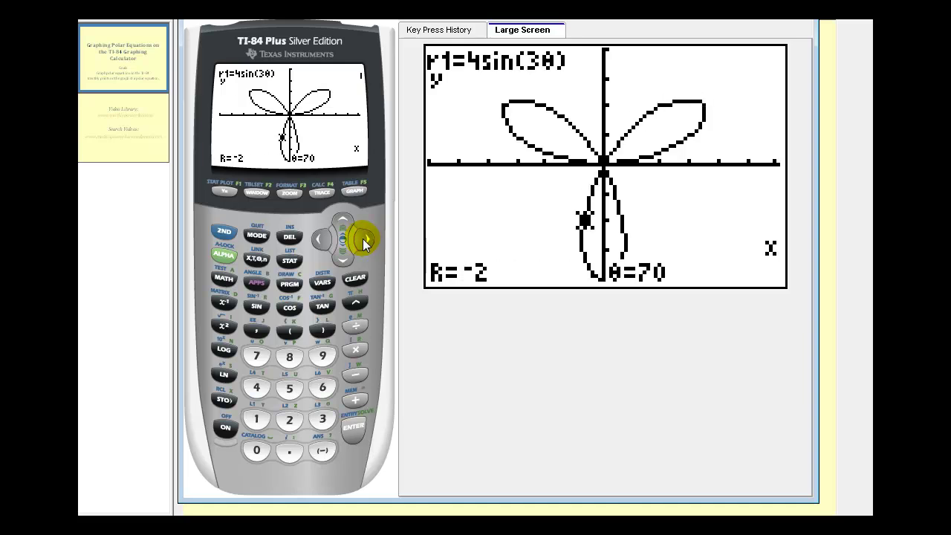
click(364, 240)
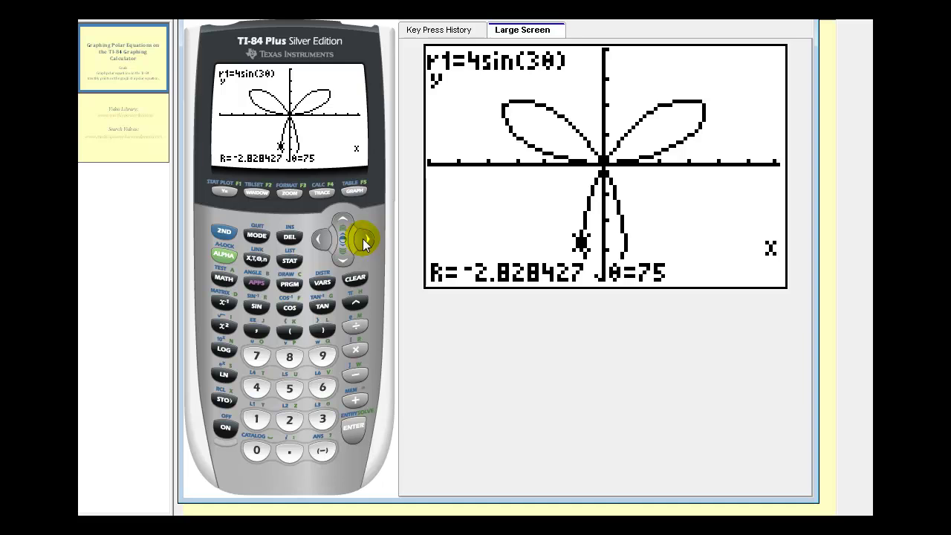
click(223, 231)
Step: Show the θ/r1 table and scroll down to θ=30, where r1 peaks at 4
click(361, 193)
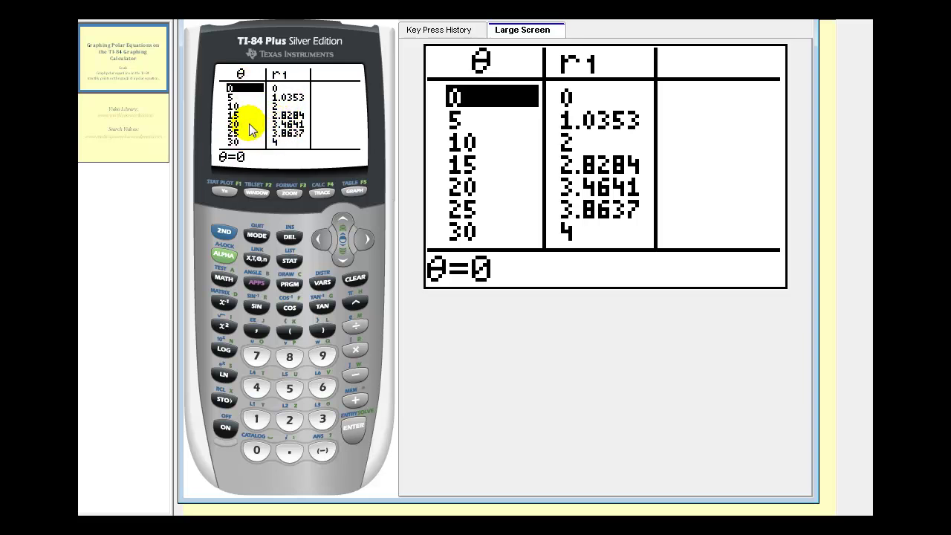
click(345, 254)
click(346, 254)
click(346, 254)
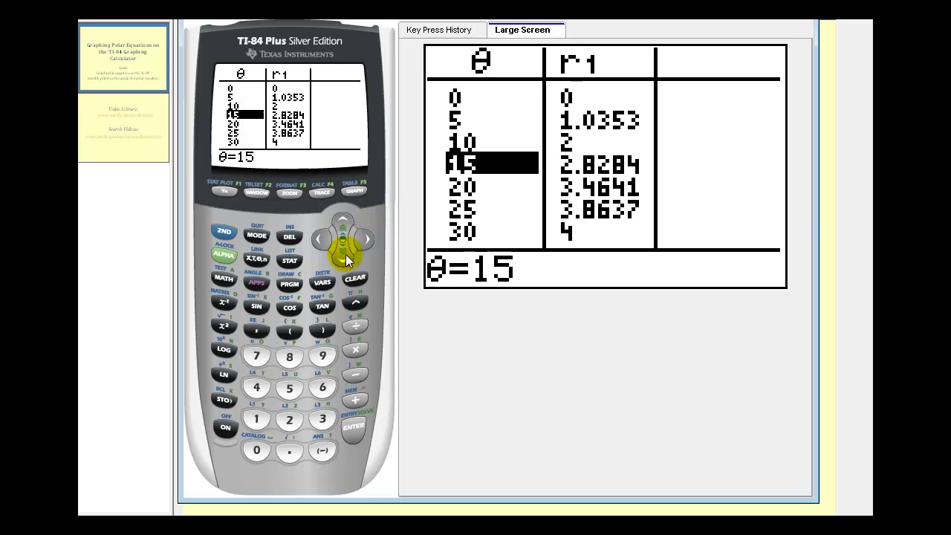
click(346, 254)
click(345, 255)
click(345, 254)
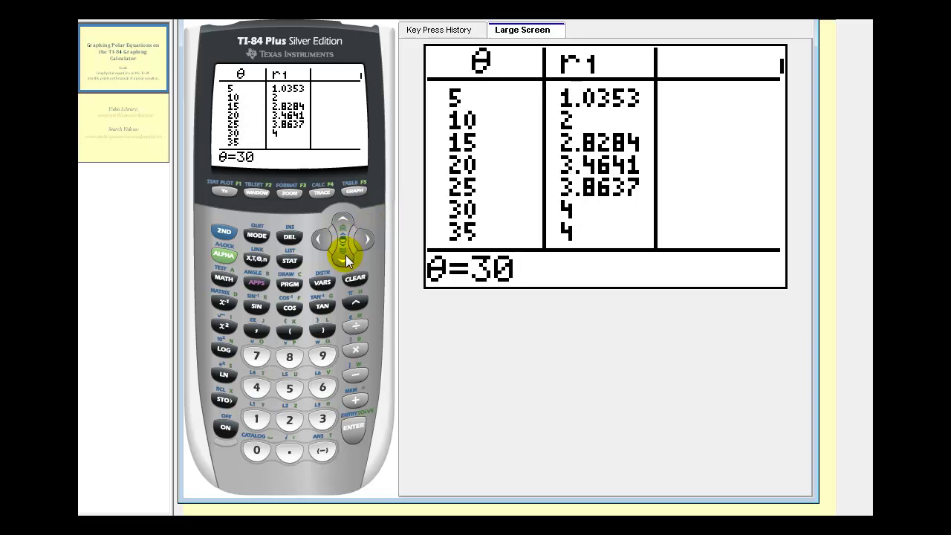
click(346, 255)
Step: Scroll the table past r1=0 into negative values at θ=85, then return to the rose graph
click(346, 255)
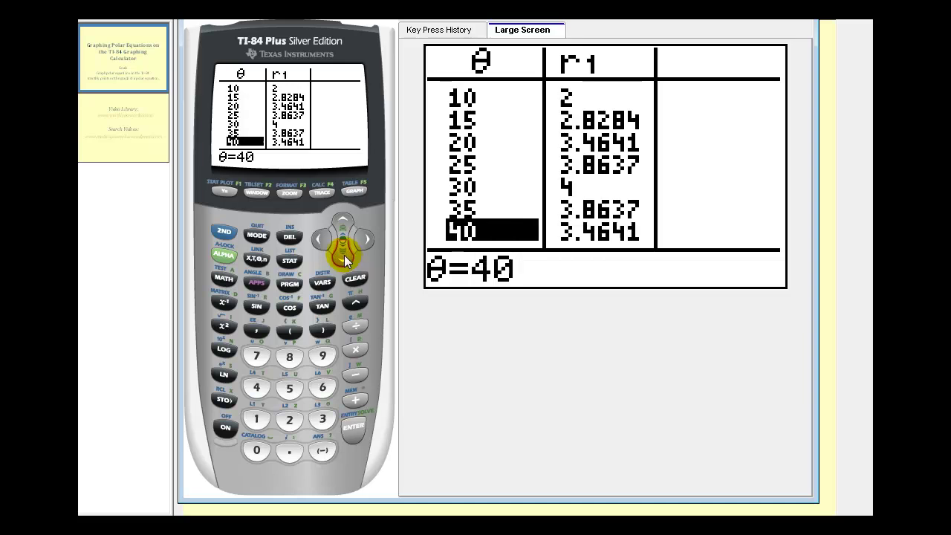
click(344, 255)
click(344, 255)
click(344, 255)
click(344, 254)
click(344, 254)
click(344, 255)
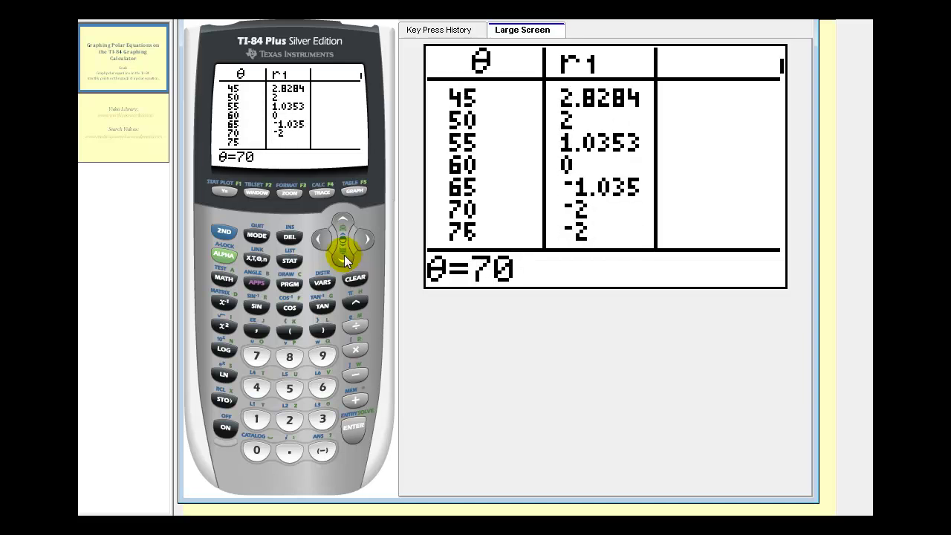
click(344, 255)
click(344, 255)
click(344, 254)
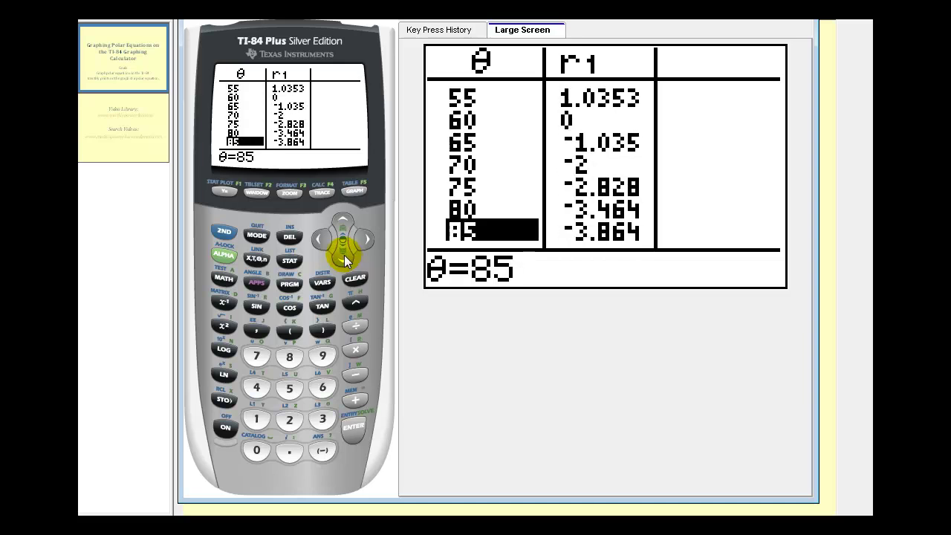
click(356, 191)
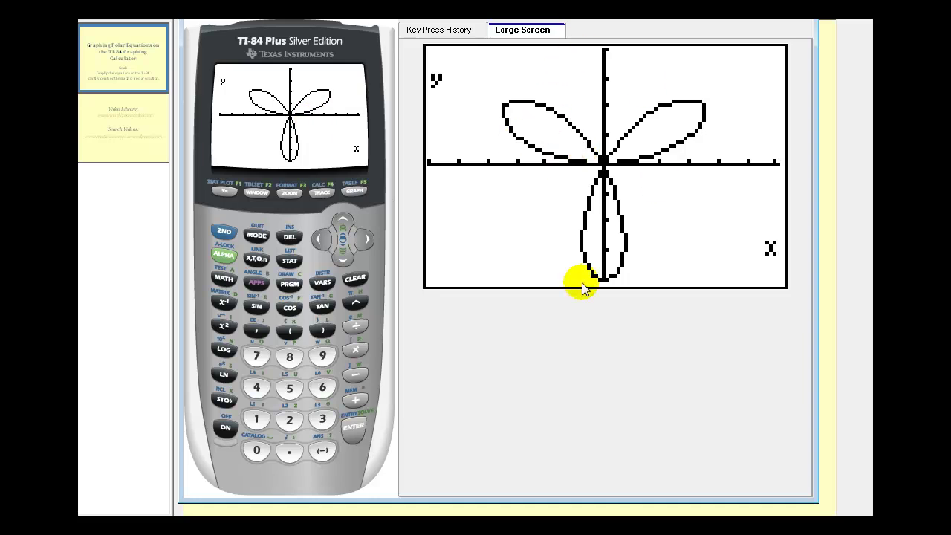
click(255, 195)
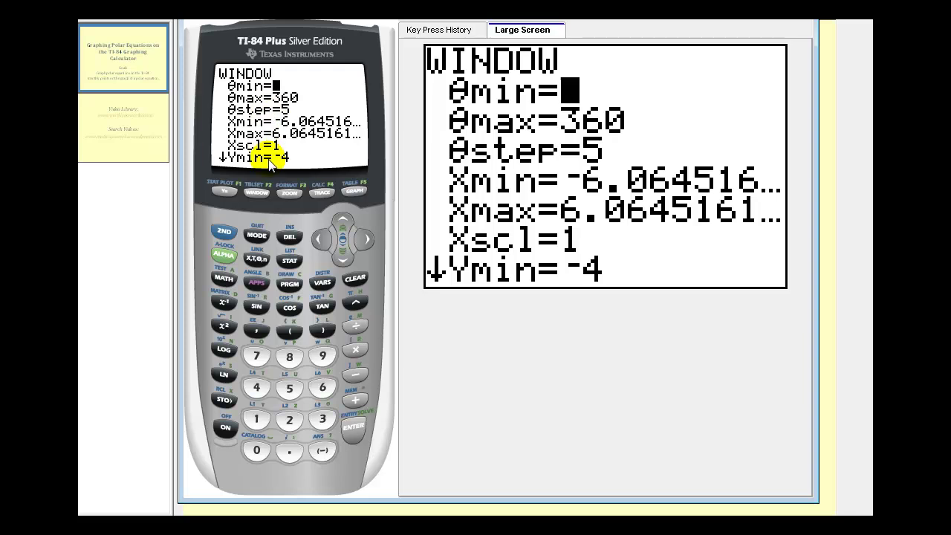
click(355, 192)
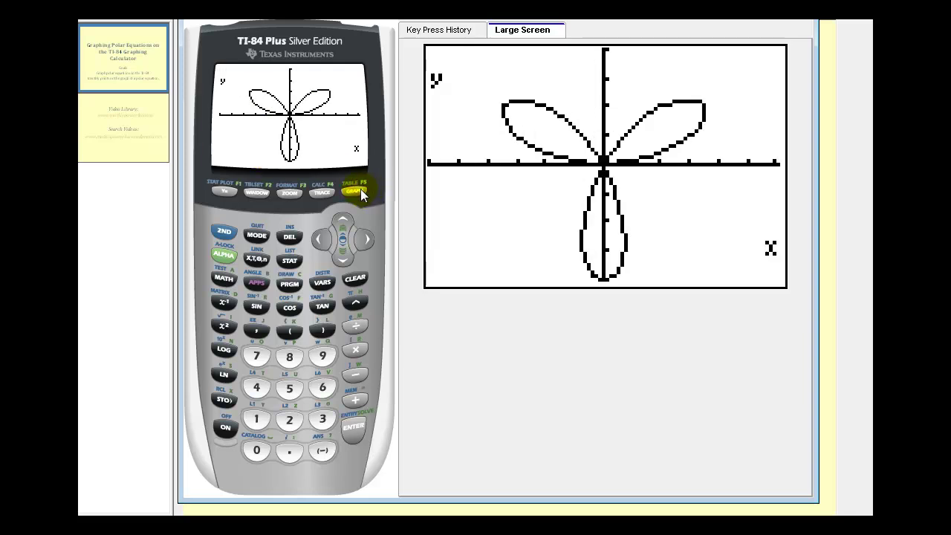